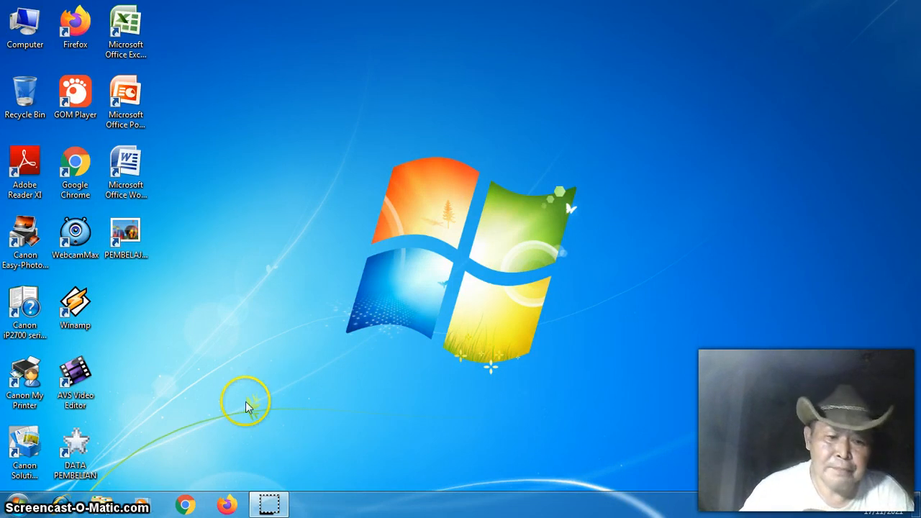
Open the PEMBELAJARAN Excel workbook from New Volume (D:).
click(103, 506)
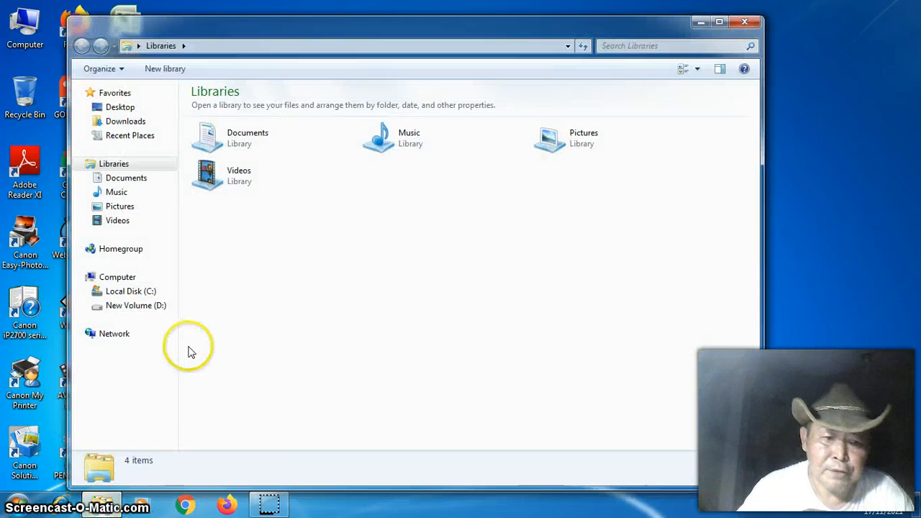
click(157, 311)
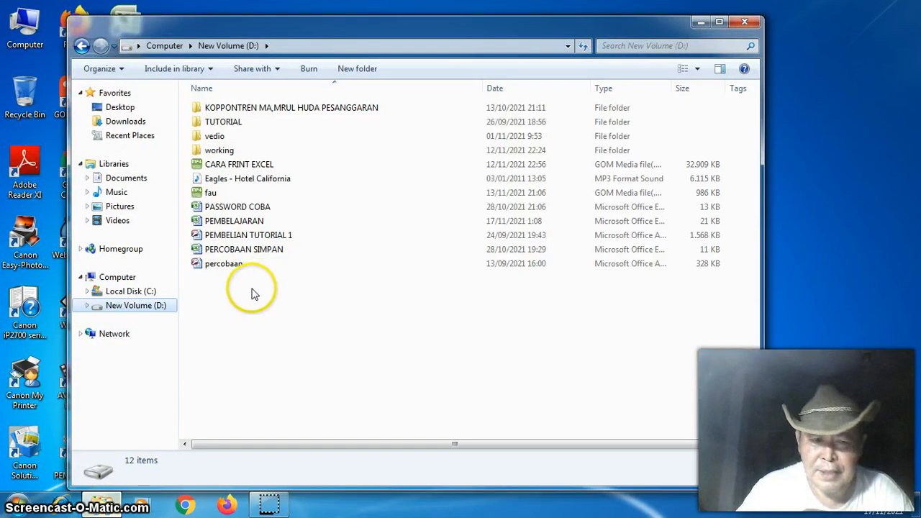
double_click(233, 221)
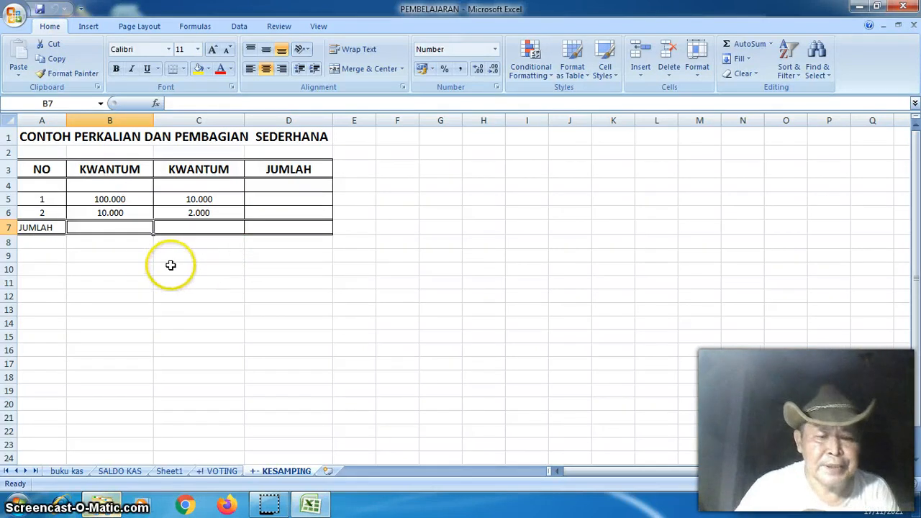
click(126, 264)
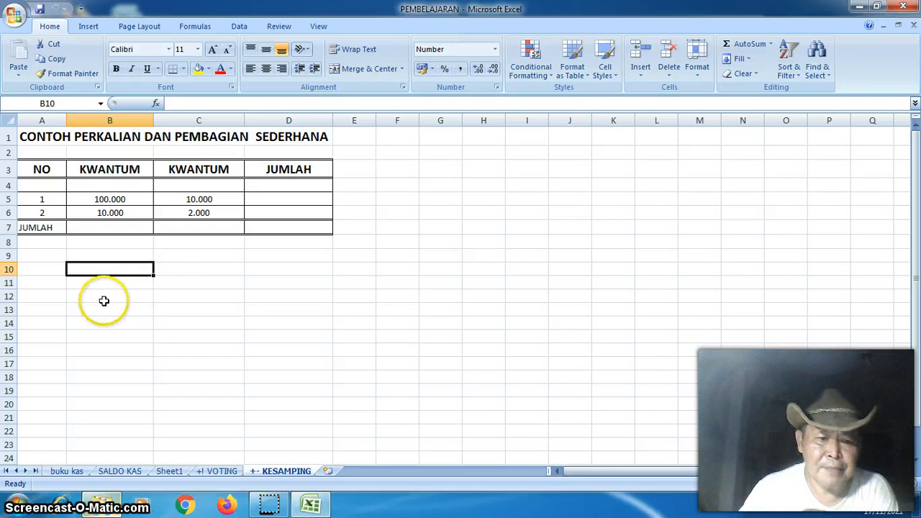
click(197, 259)
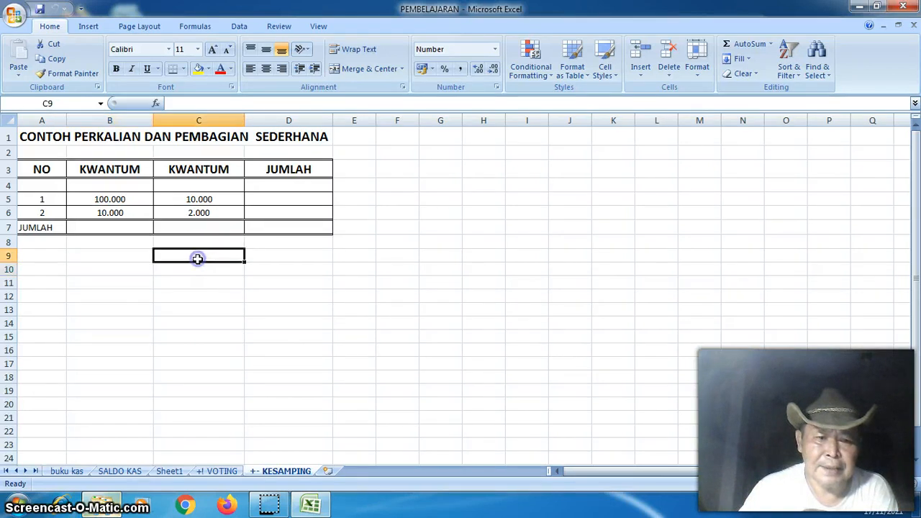
click(134, 260)
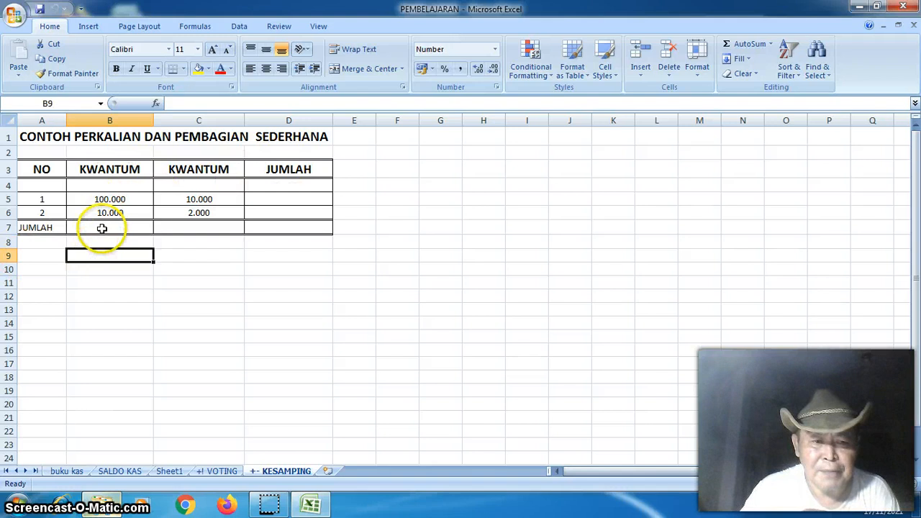
click(100, 282)
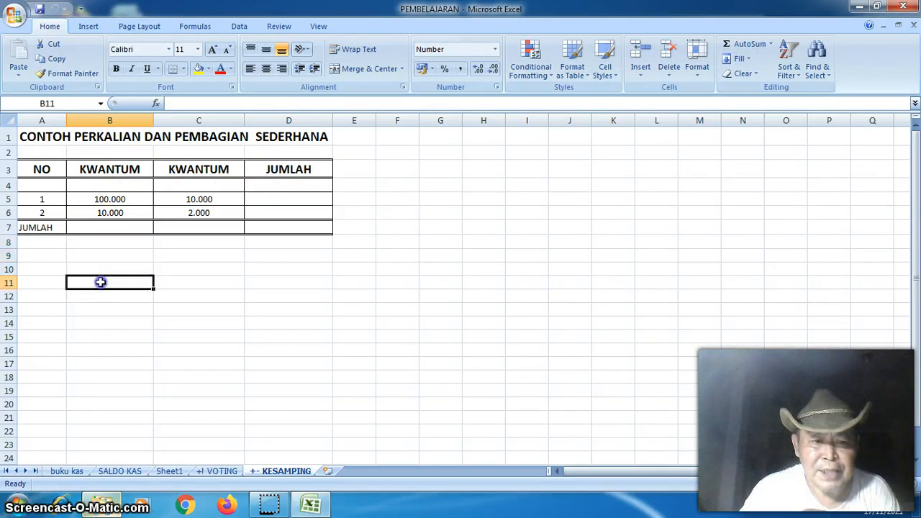
Enter the formula +B5*B6 in cell B7 of the JUMLAH row to multiply the first KWANTUM column's values.
click(105, 229)
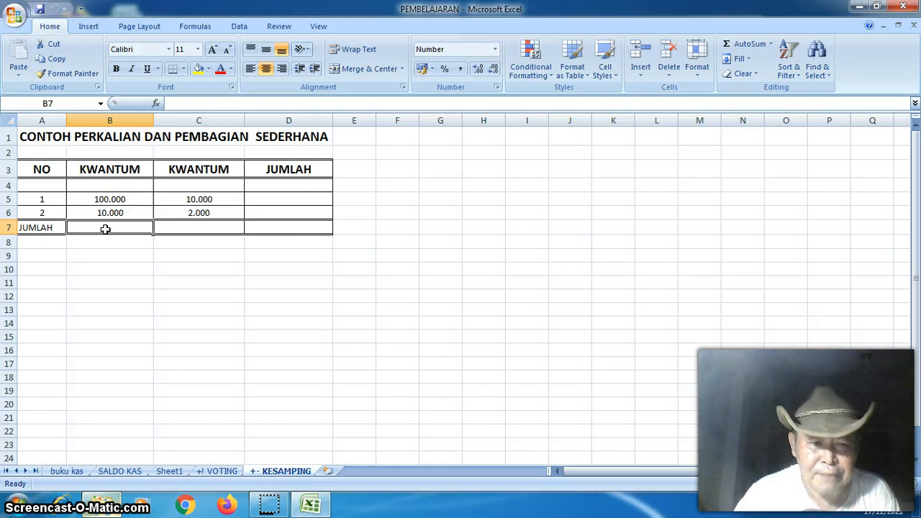
text(+)
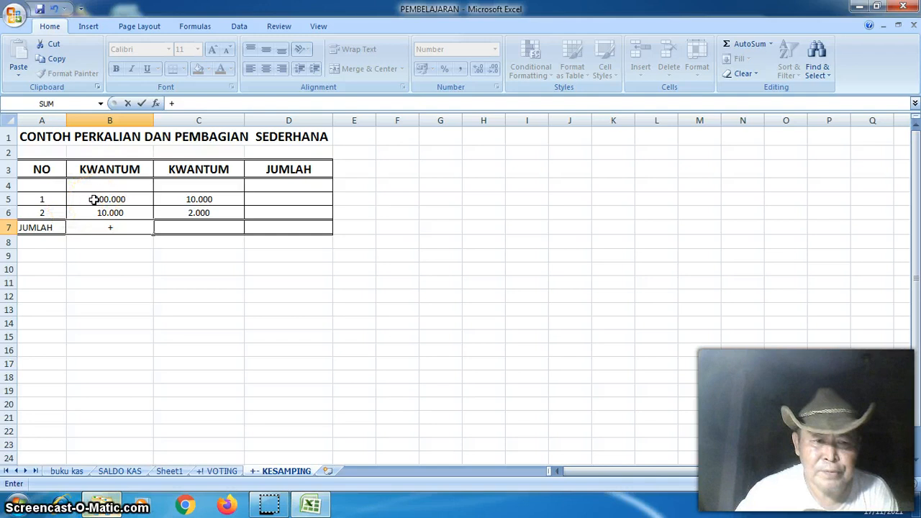
click(94, 200)
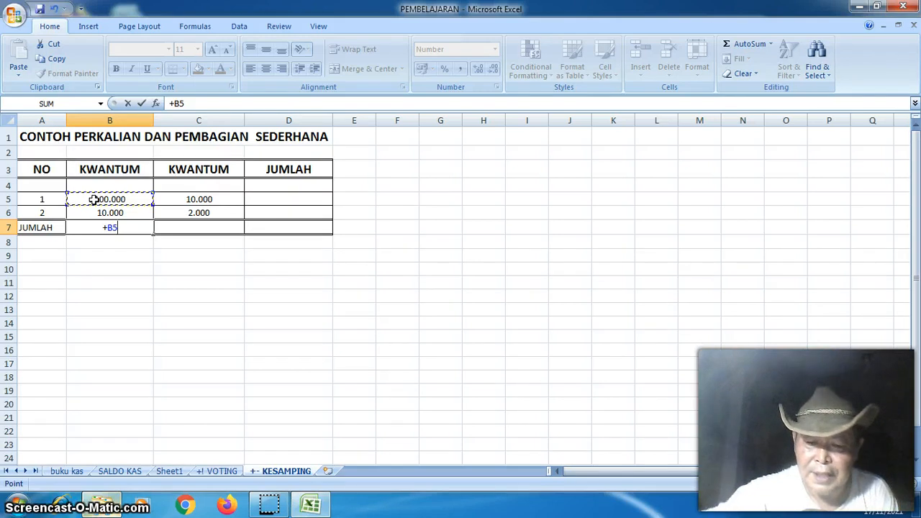
text(*)
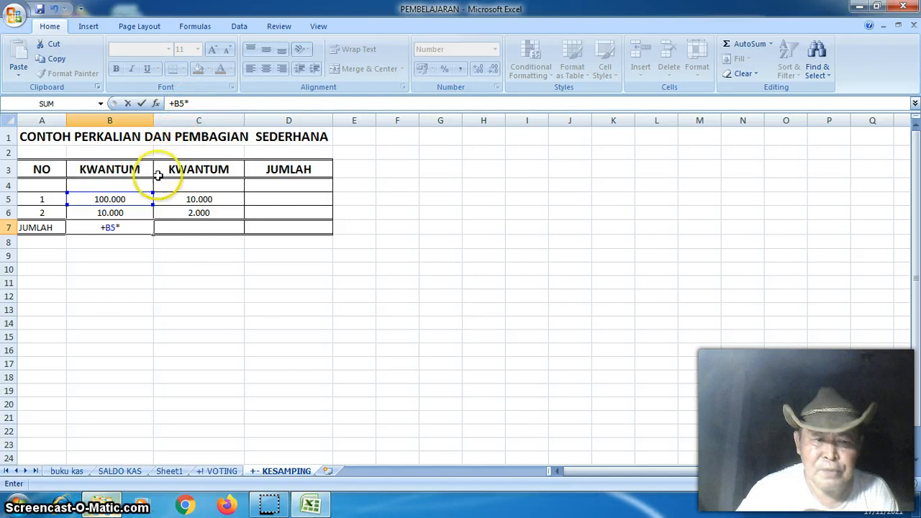
click(134, 213)
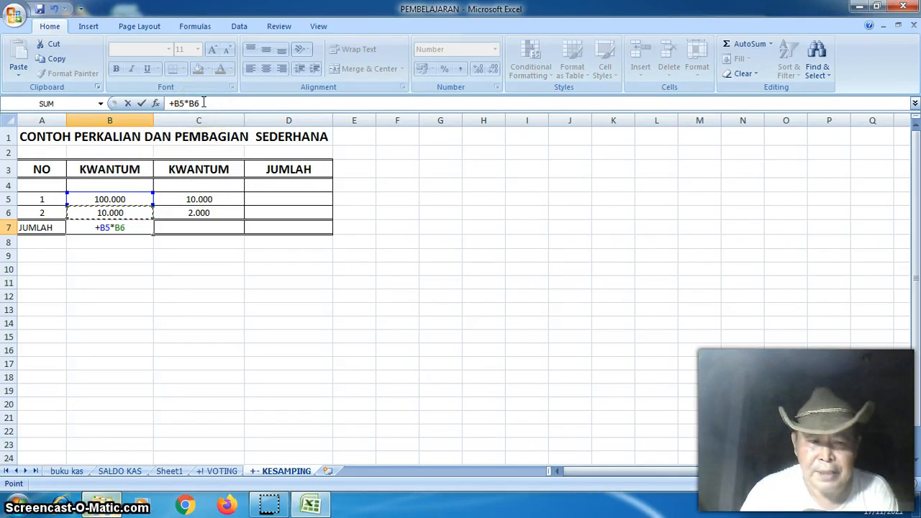
key(Return)
key(Return)
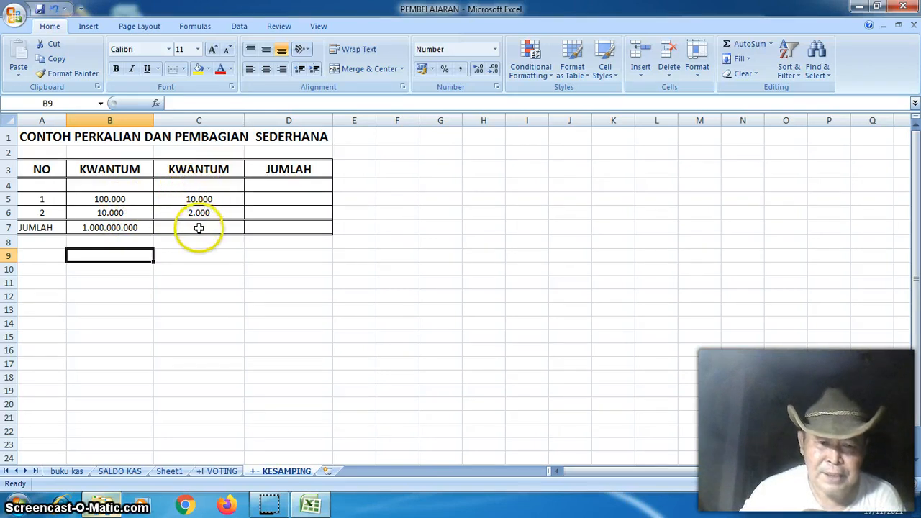
Enter the formula =C5*C6 in cell C7 to multiply the second KWANTUM column's values.
click(199, 227)
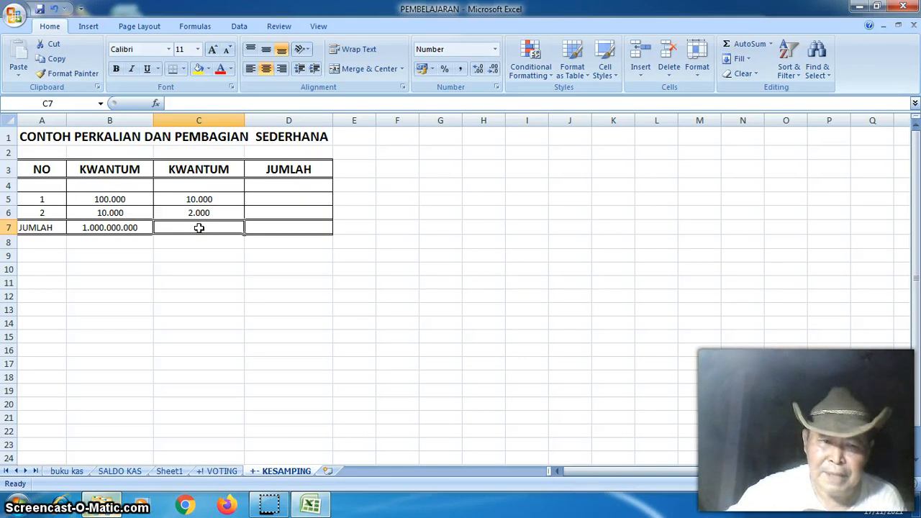
text(=)
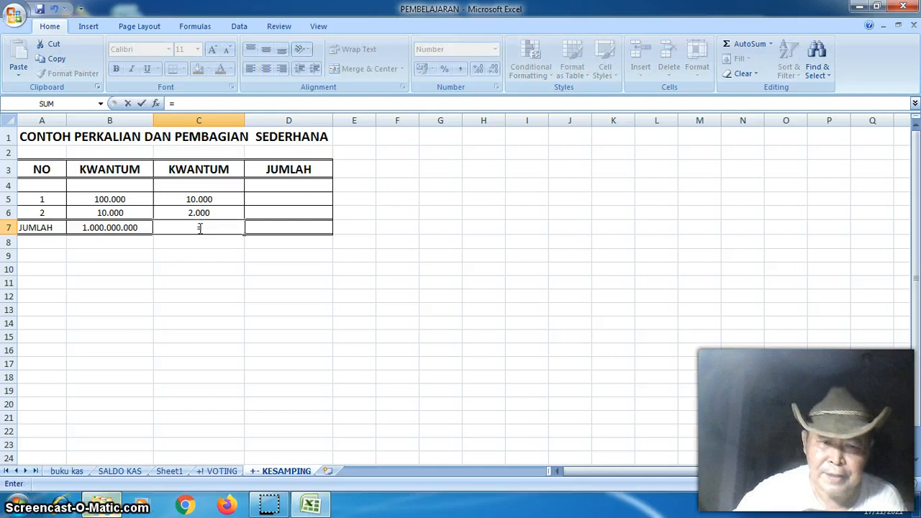
click(200, 227)
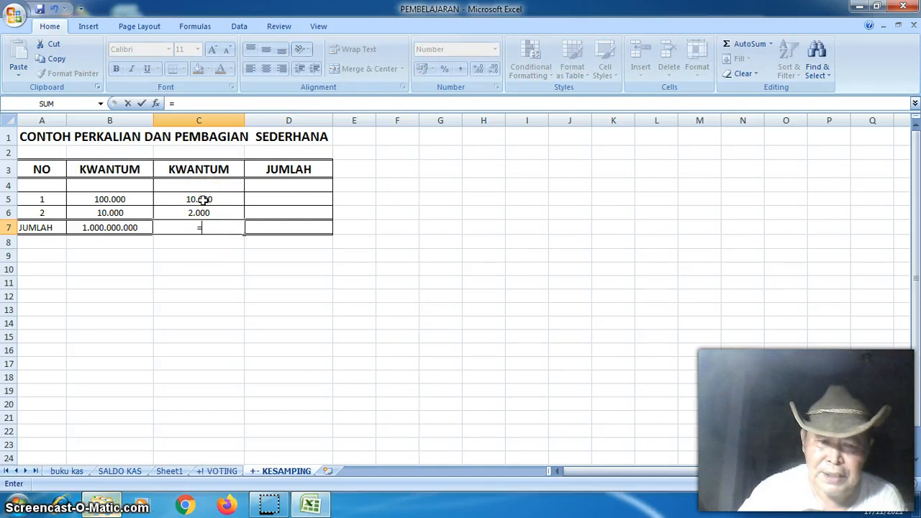
click(203, 201)
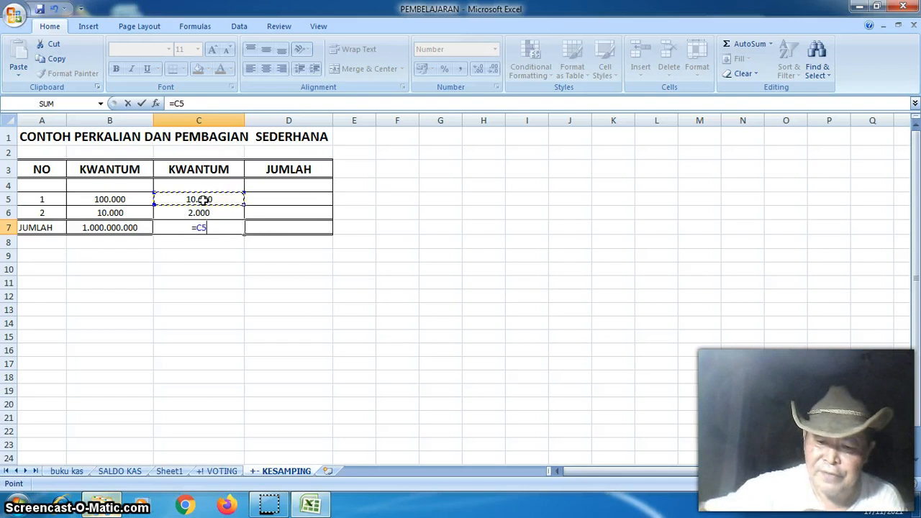
text(*)
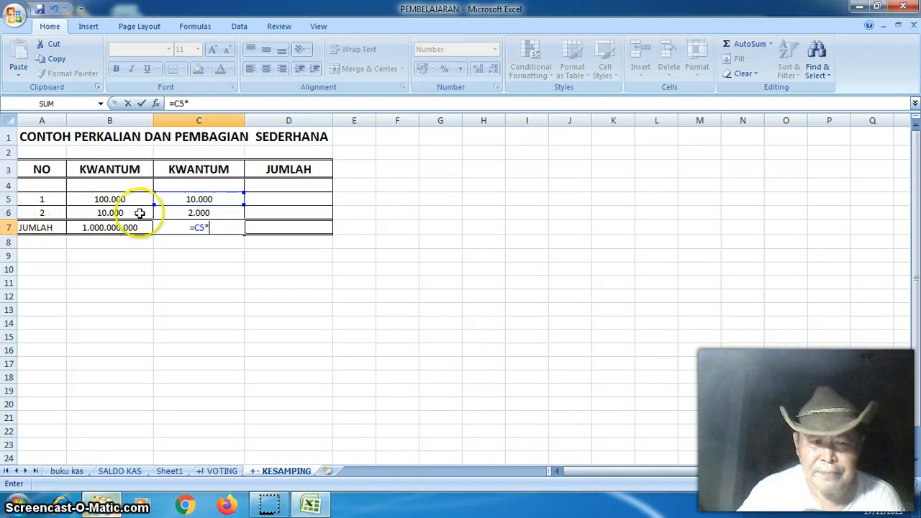
click(205, 213)
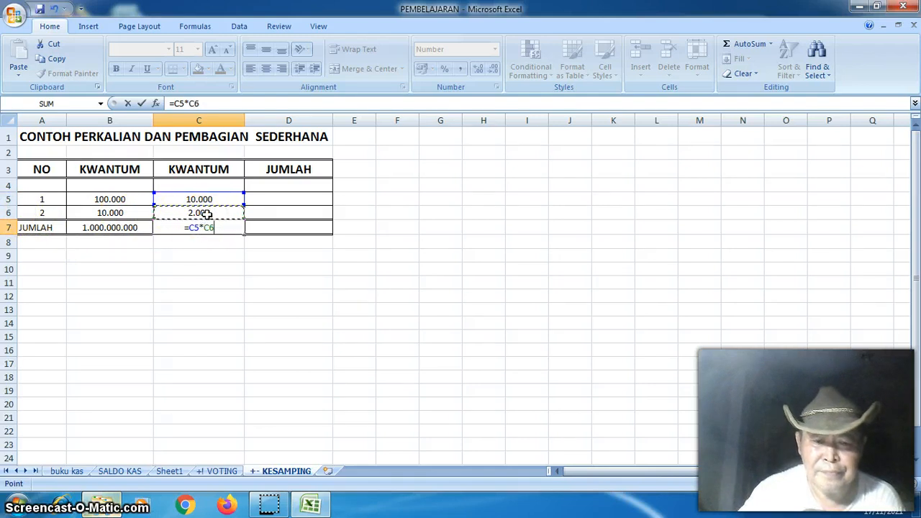
key(Return)
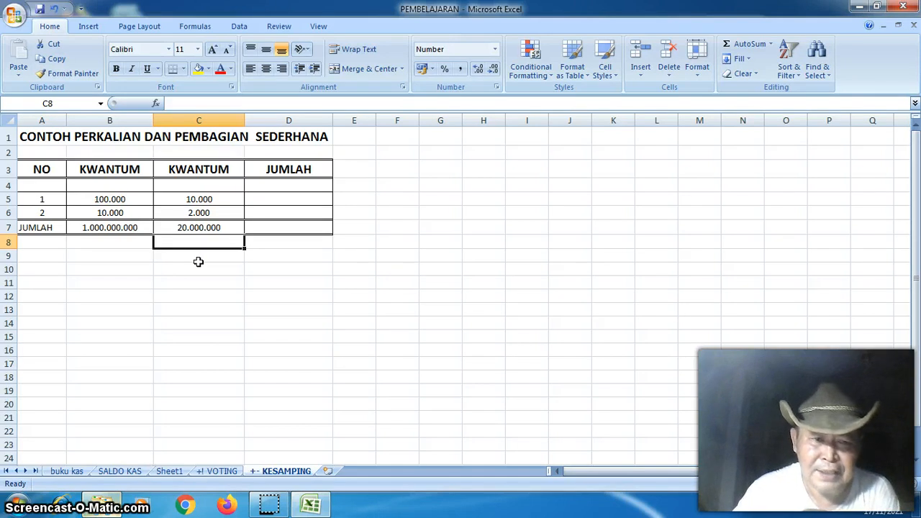
click(198, 261)
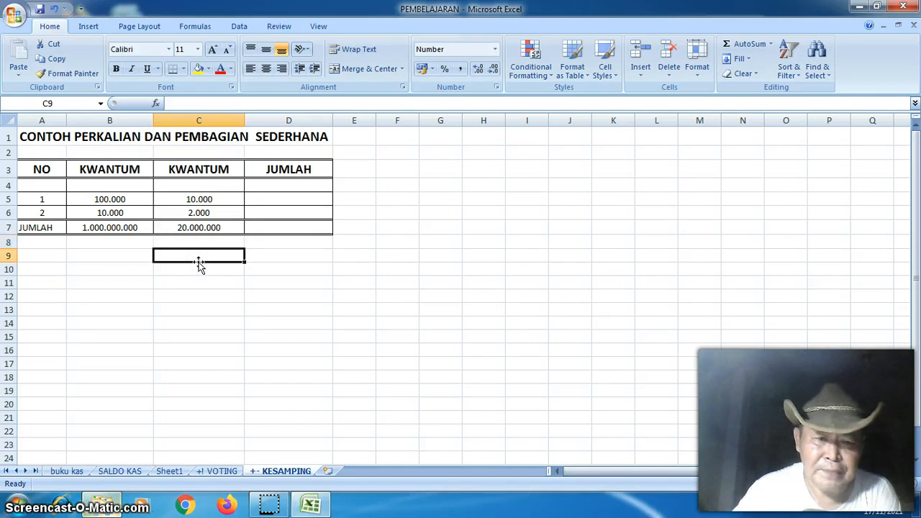
click(200, 257)
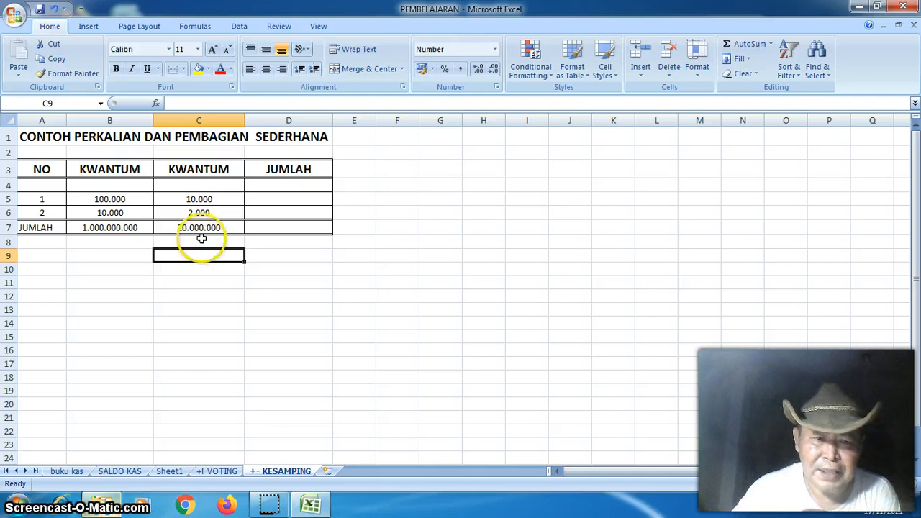
Clear cell C7 and fill the multiplication formula from B7 across into it.
click(202, 228)
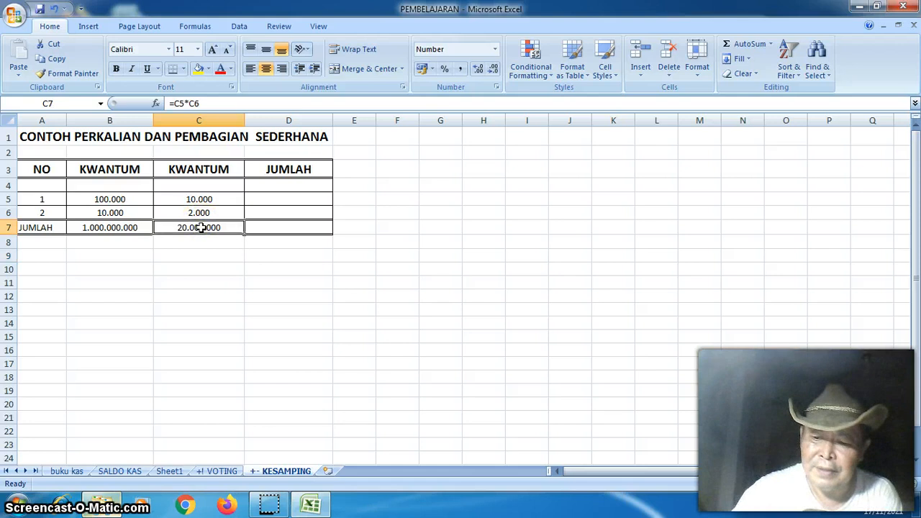
key(Delete)
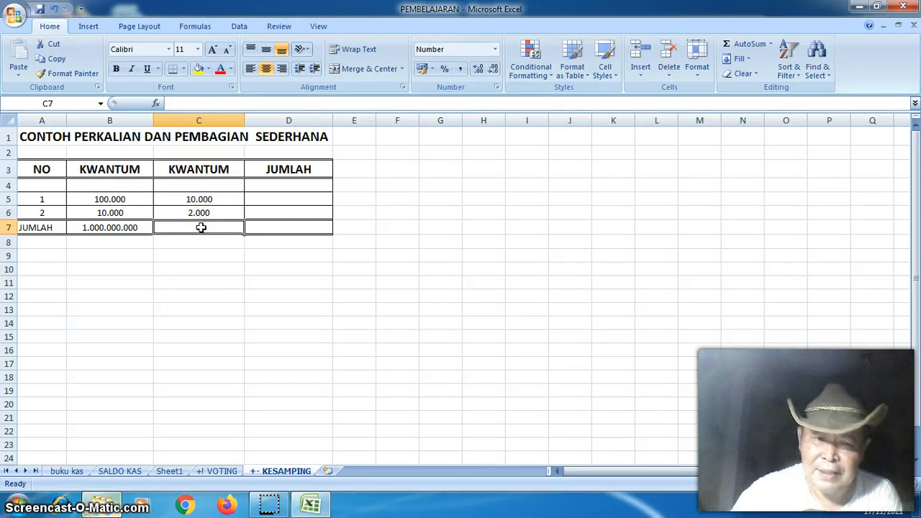
click(192, 266)
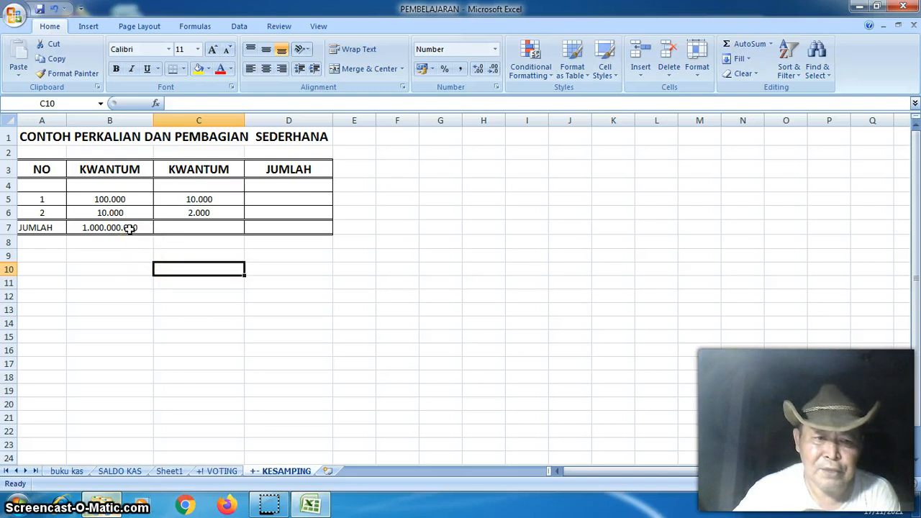
click(129, 229)
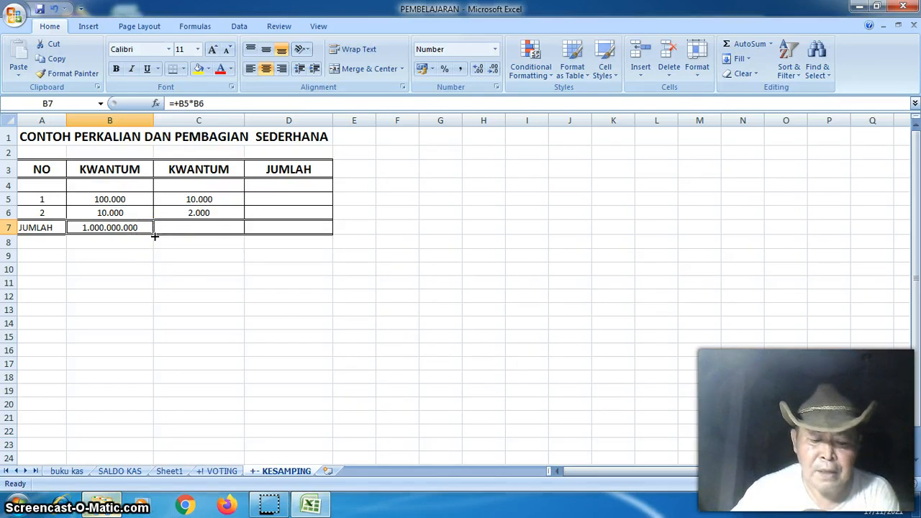
drag(154, 236, 154, 236)
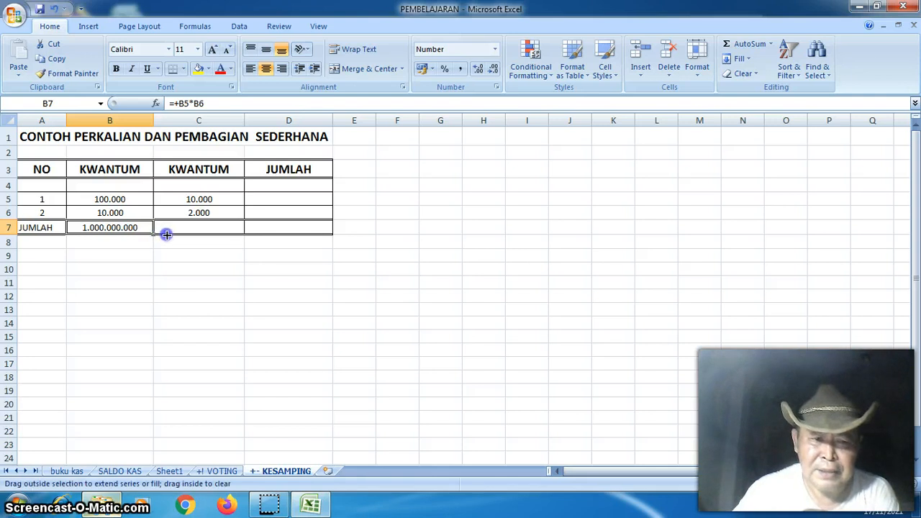
mouse_move(172, 233)
mouse_down()
mouse_move(270, 220)
mouse_move(237, 238)
mouse_move(219, 227)
mouse_move(229, 227)
mouse_up()
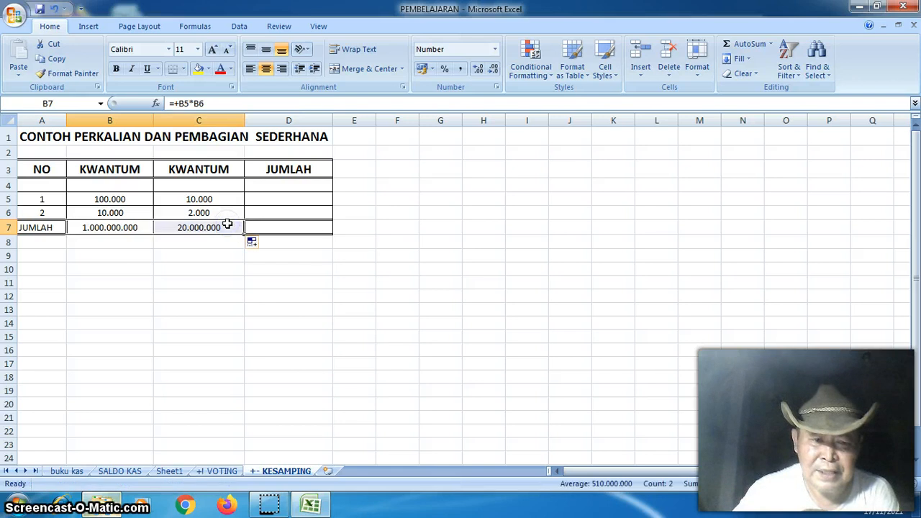
click(224, 242)
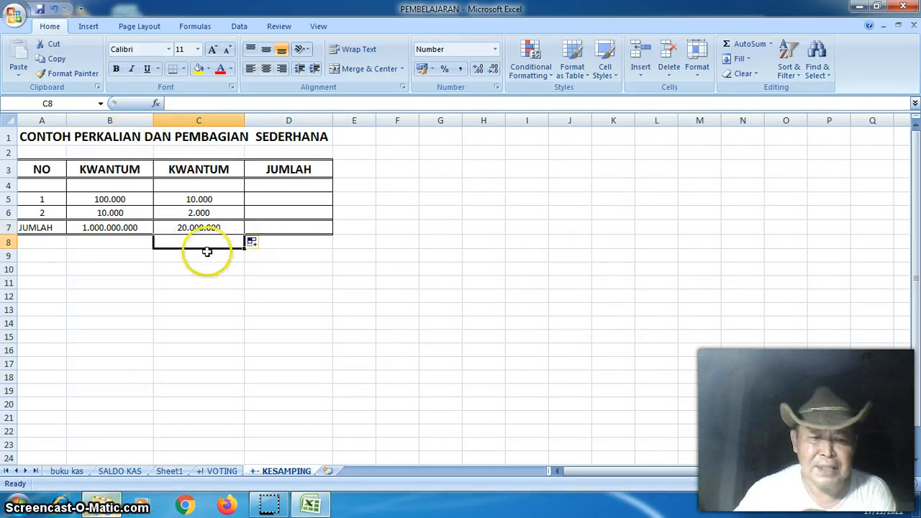
Check the multiplication formulas in B7 and C7 against their source values, and clear both cells.
click(198, 228)
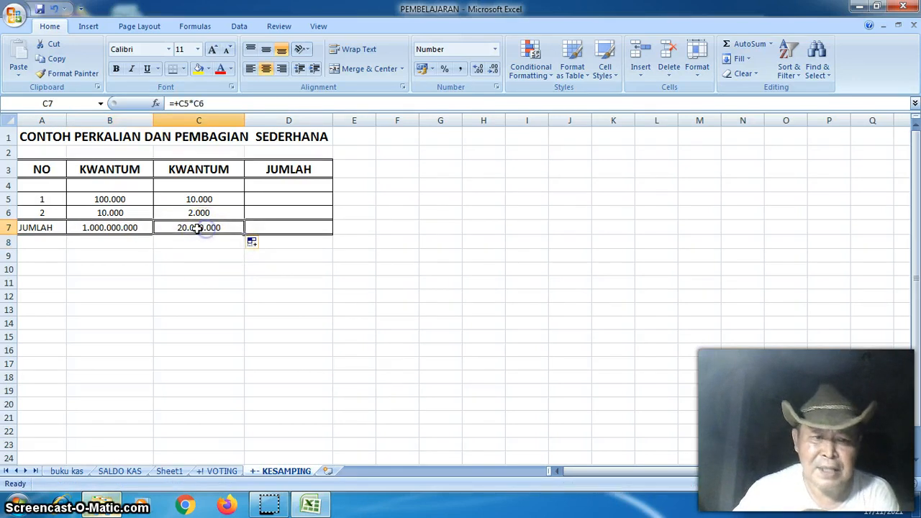
click(131, 199)
click(130, 213)
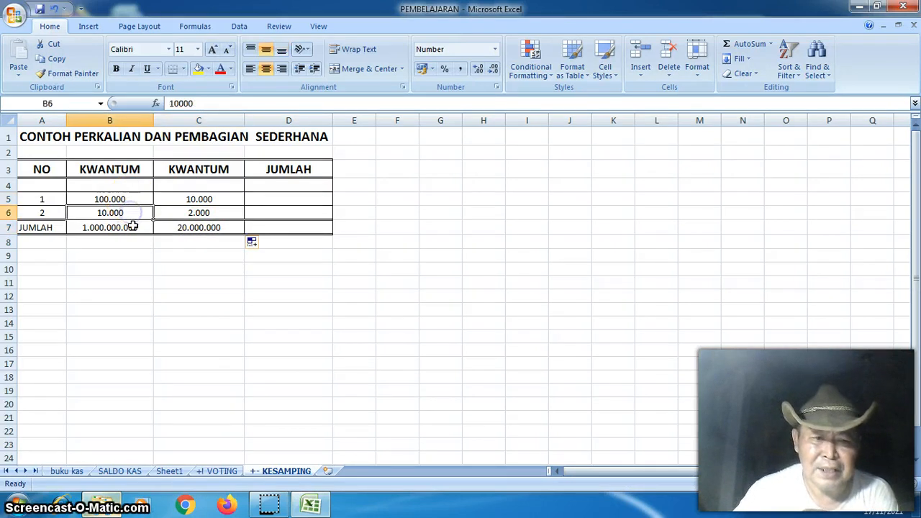
click(132, 229)
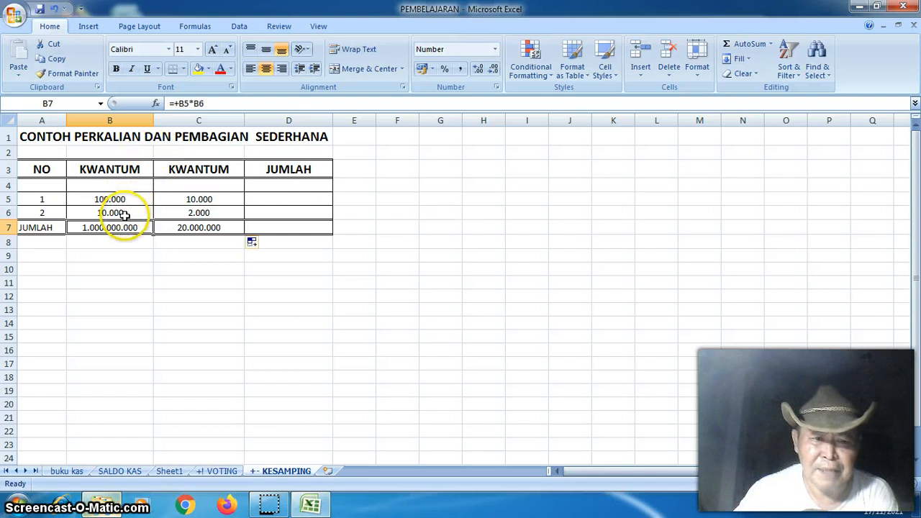
click(176, 227)
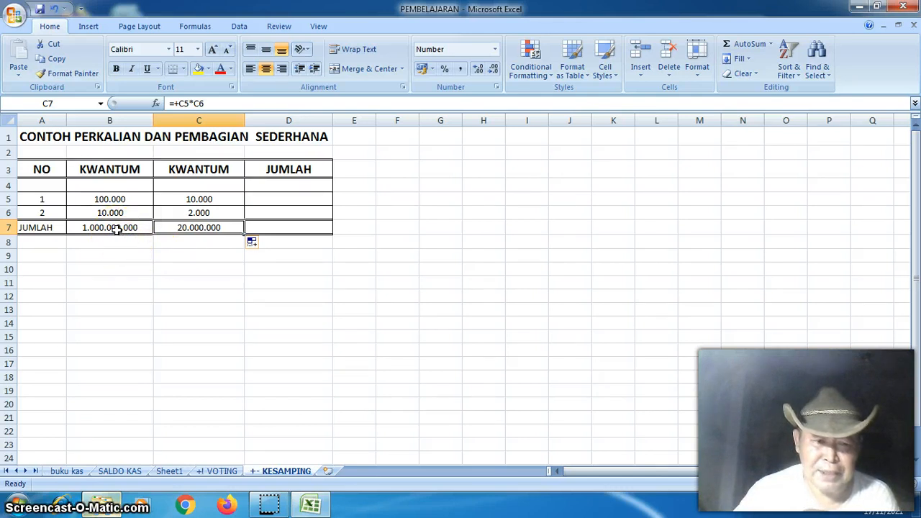
drag(117, 228, 180, 227)
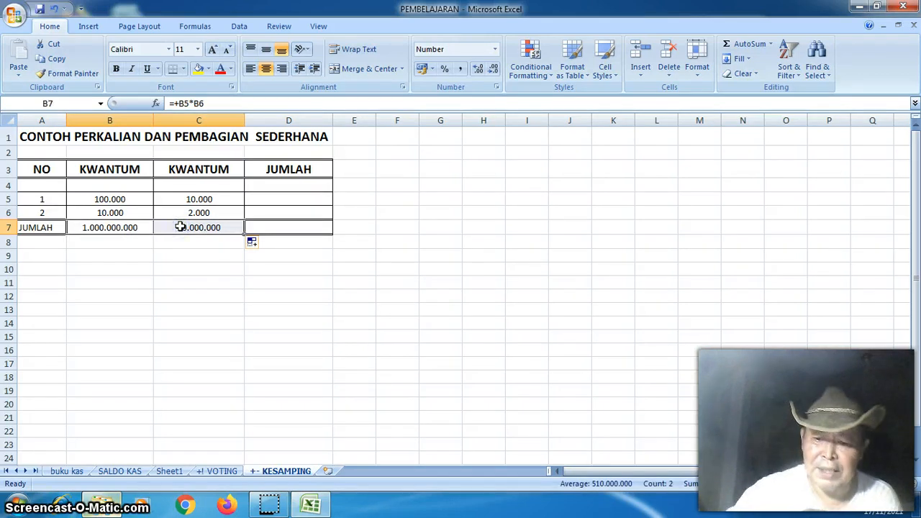
key(Delete)
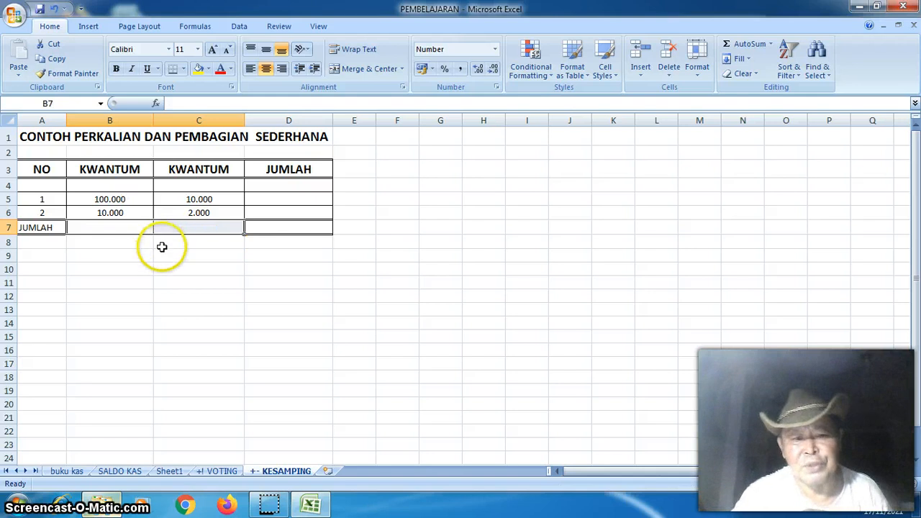
Enter the formula +B5/B6 in cell B7 of the JUMLAH row to divide the first KWANTUM column's values.
click(110, 228)
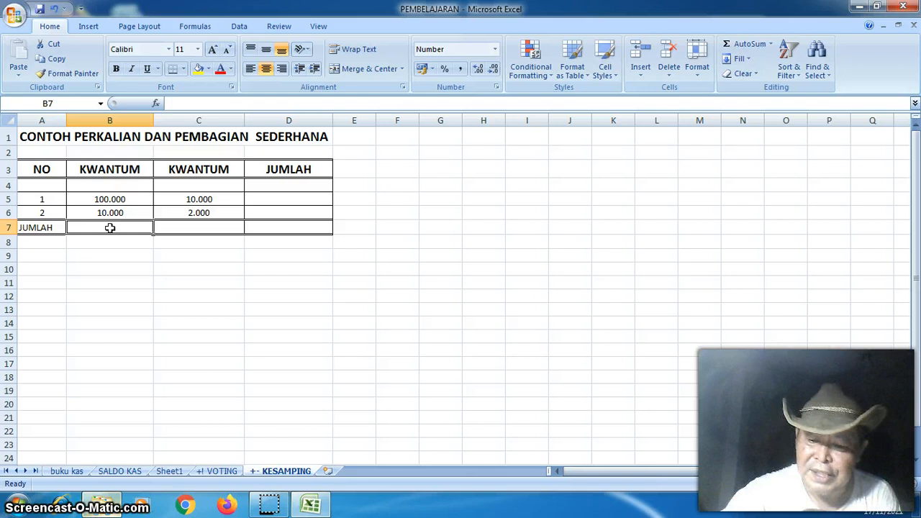
text(+)
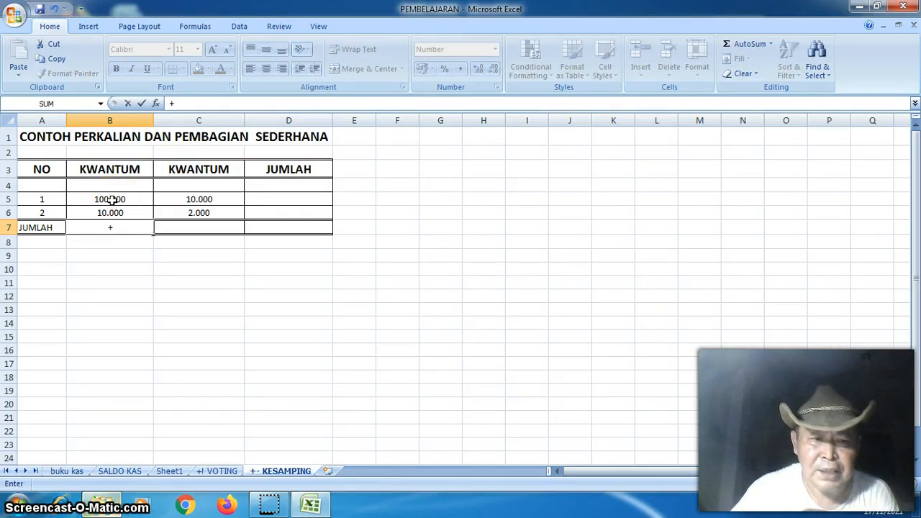
click(111, 199)
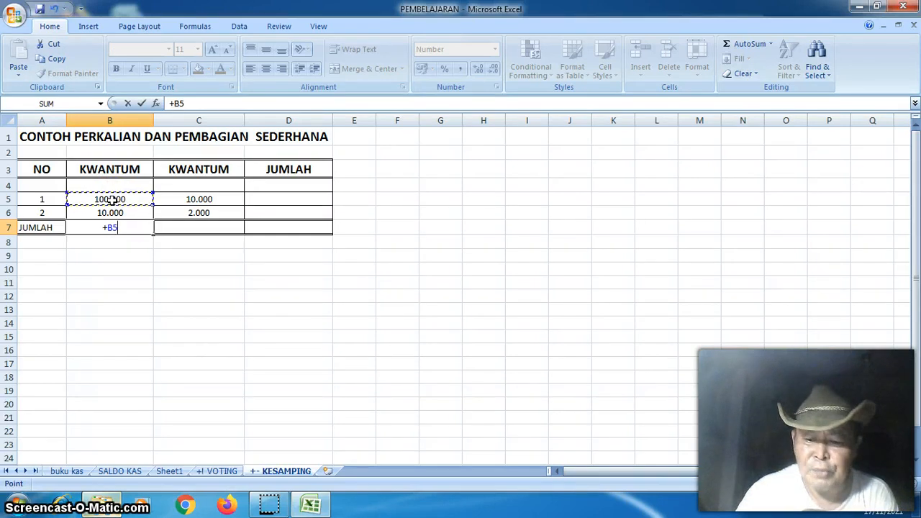
text(/)
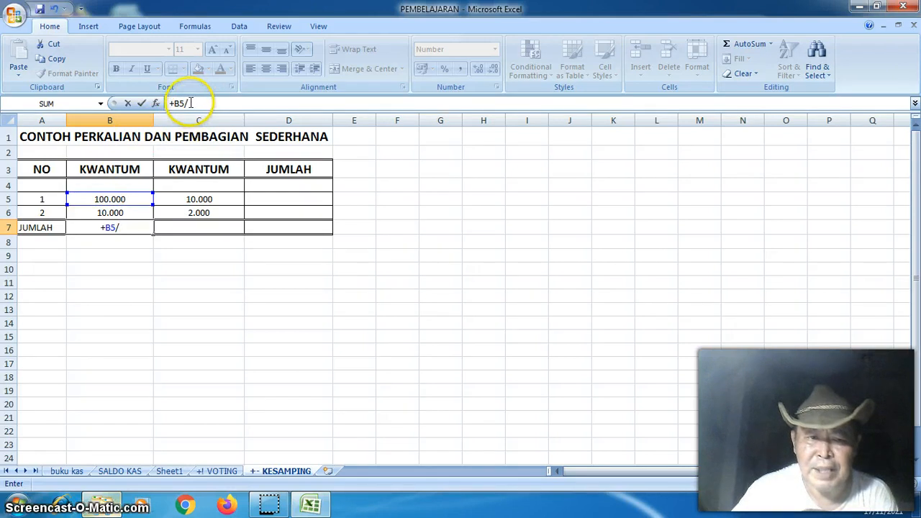
click(132, 213)
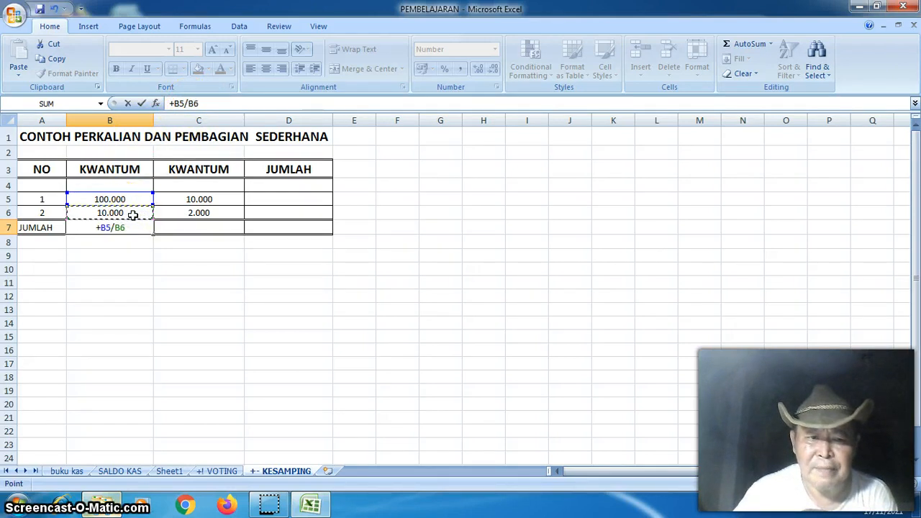
key(Return)
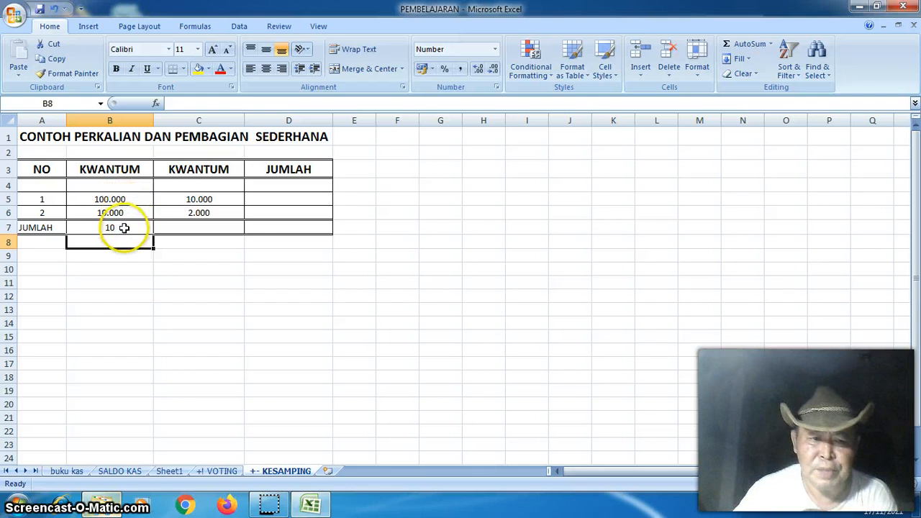
Fill the division formula from B7 across into C7 for the second KWANTUM column.
click(124, 229)
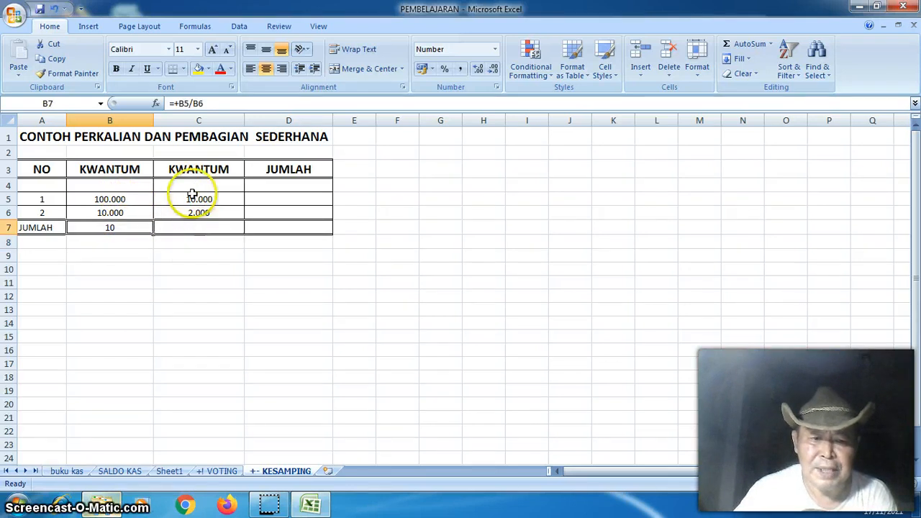
drag(155, 236, 226, 236)
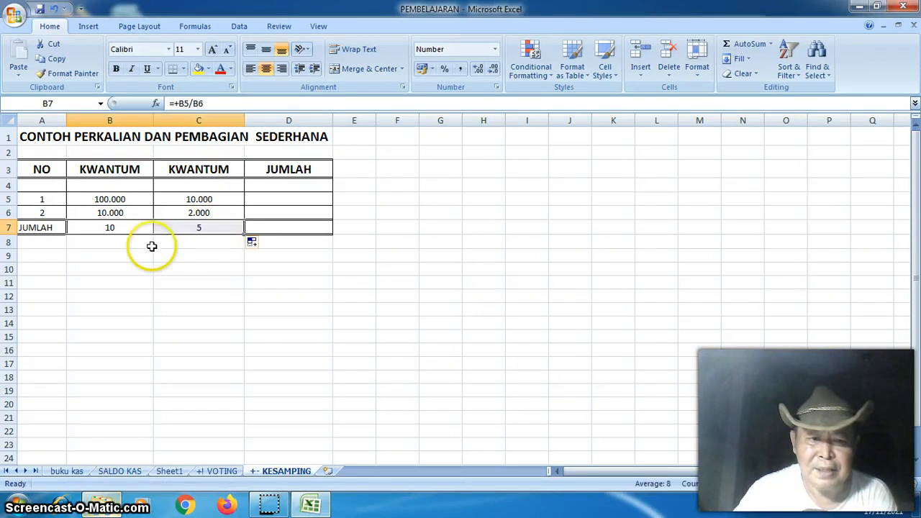
click(118, 228)
drag(169, 219, 181, 230)
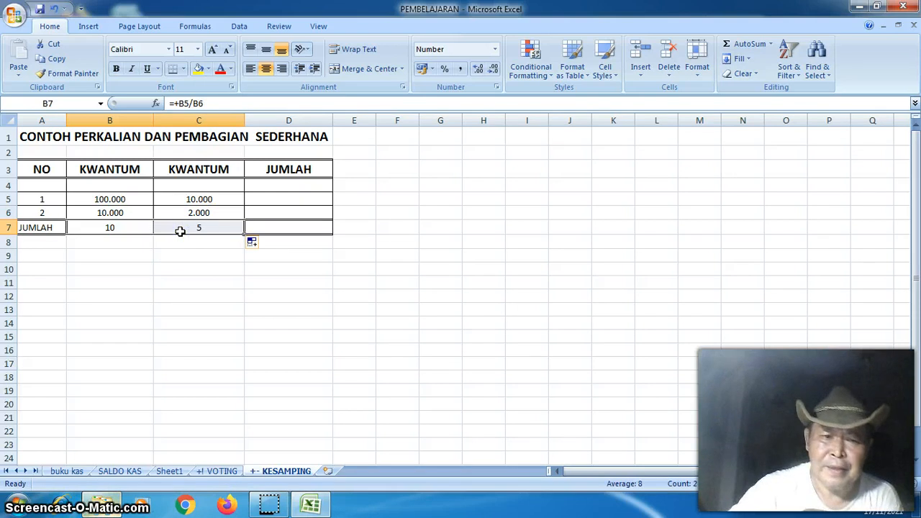
Enter the formula +B5*C5 in cell D5 of the JUMLAH column to multiply the first row's two KWANTUM values.
click(259, 198)
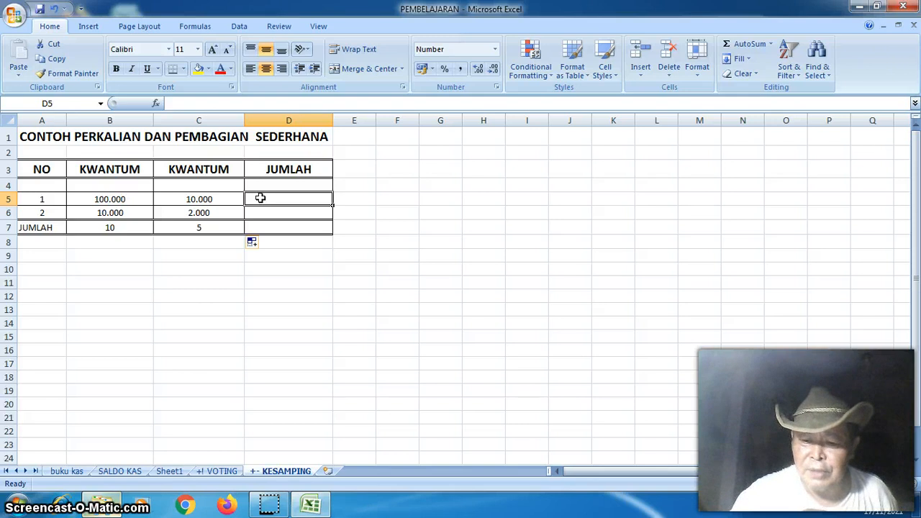
text(+)
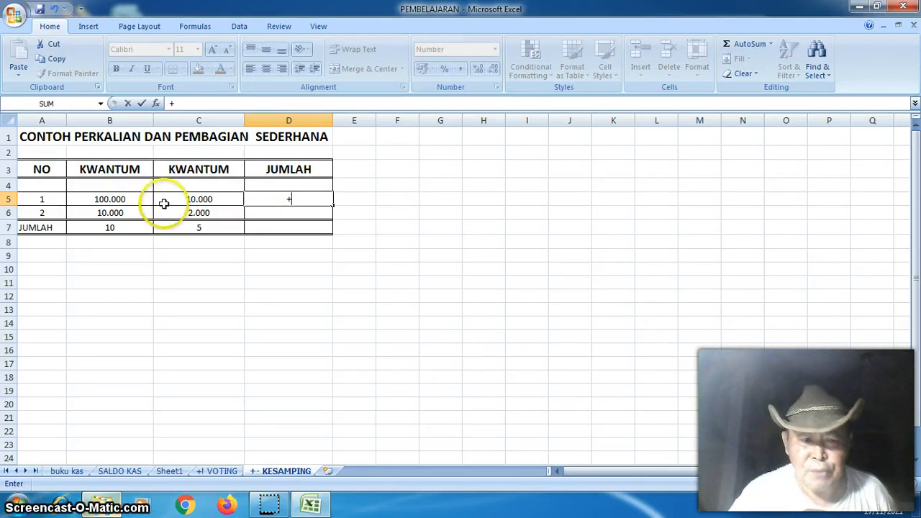
click(133, 199)
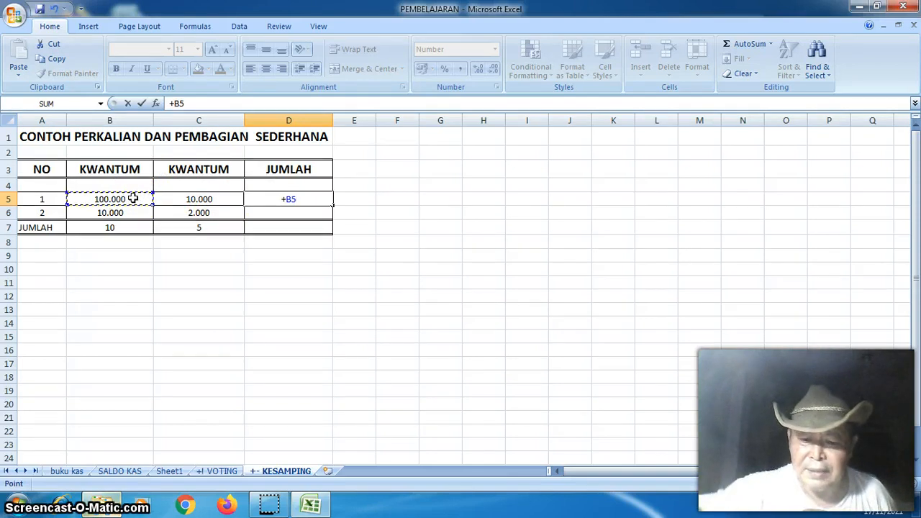
text(*)
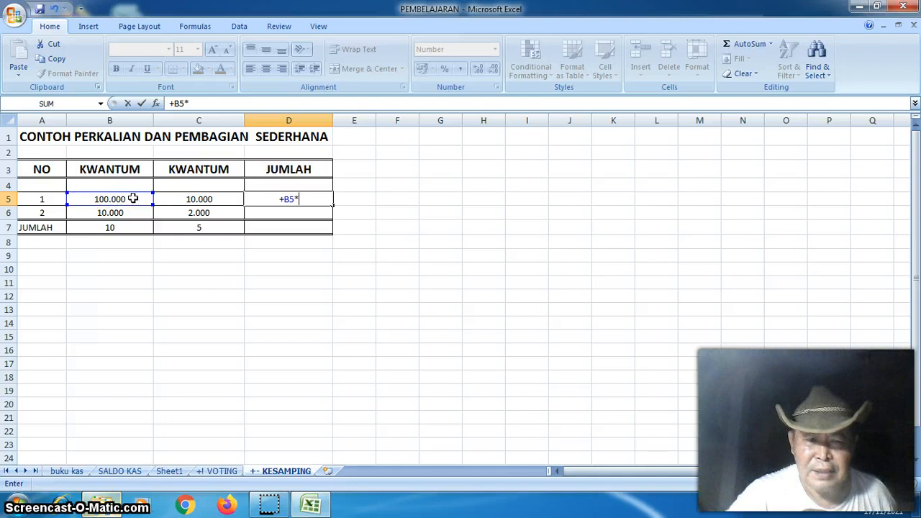
click(190, 200)
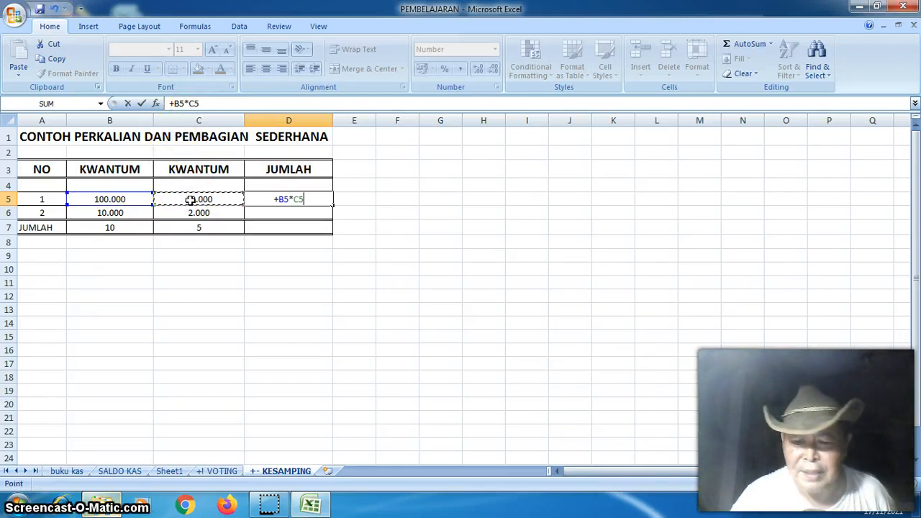
key(Return)
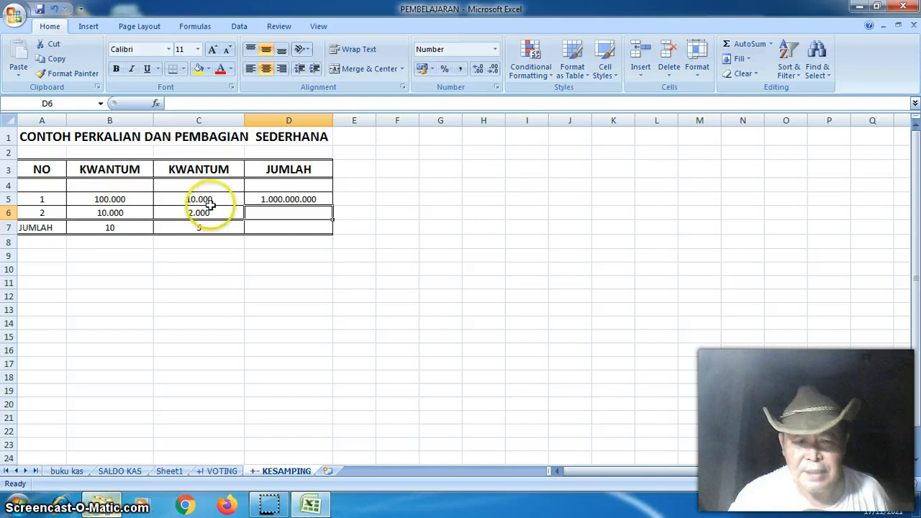
Fill the multiplication formula from D5 down into D6 and check the copied formula.
click(274, 199)
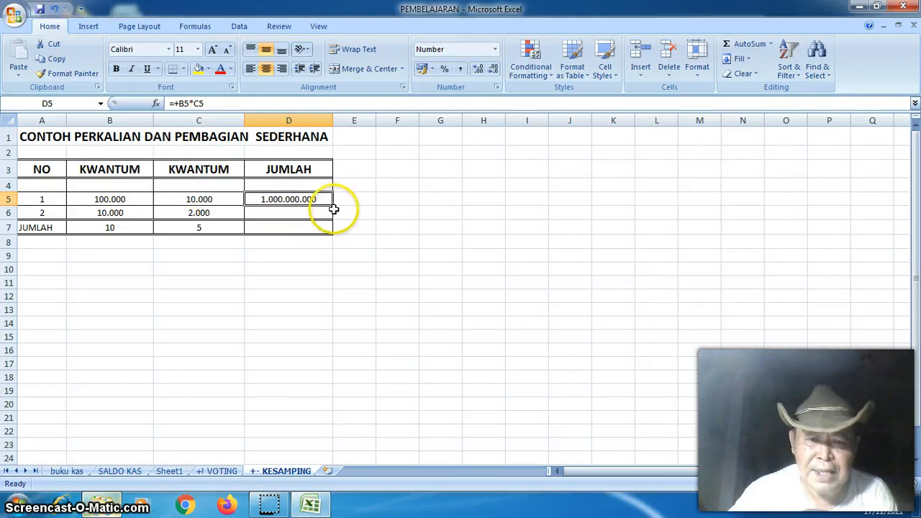
drag(333, 208, 334, 208)
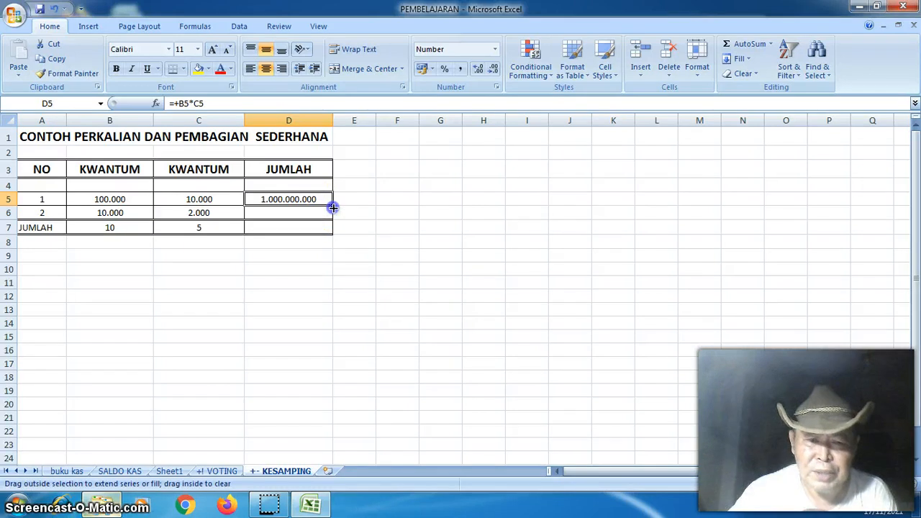
drag(333, 208, 333, 208)
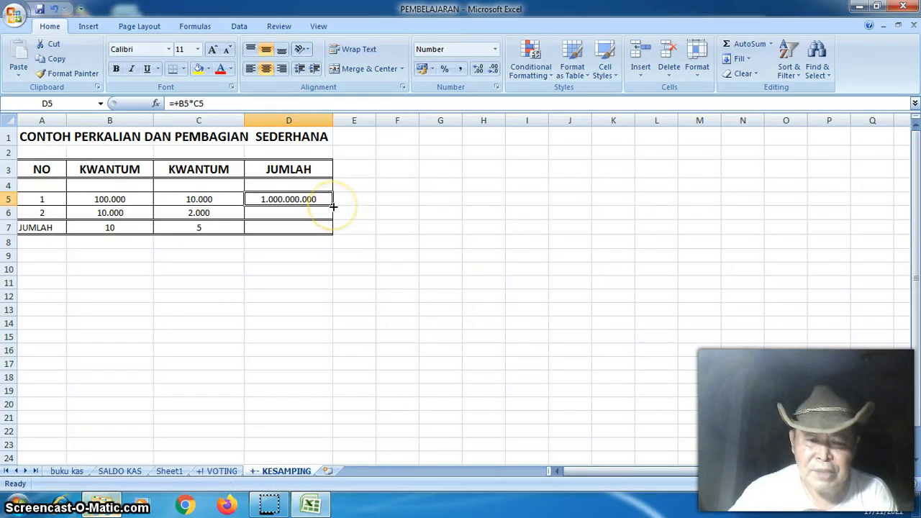
drag(333, 207, 333, 217)
click(322, 212)
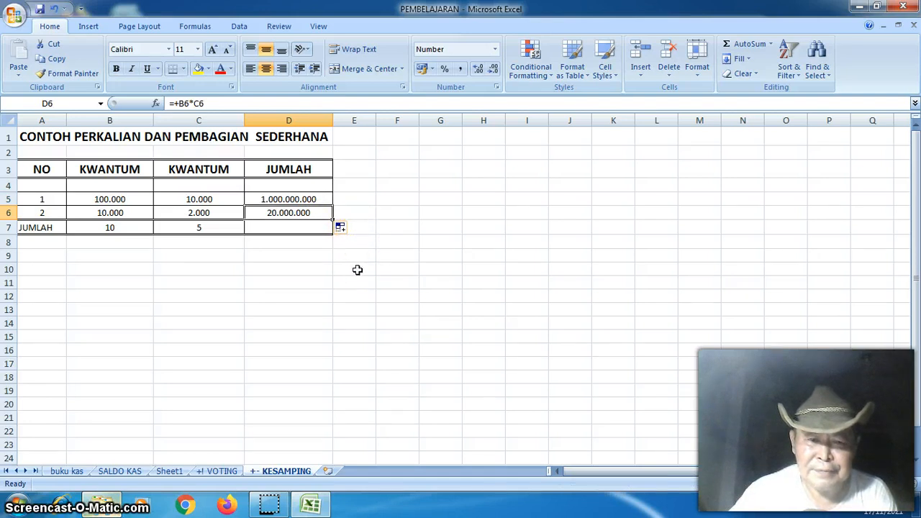
Enter the direct multiplication +10*100 in cell D10 below the table and check its stored formula.
click(290, 270)
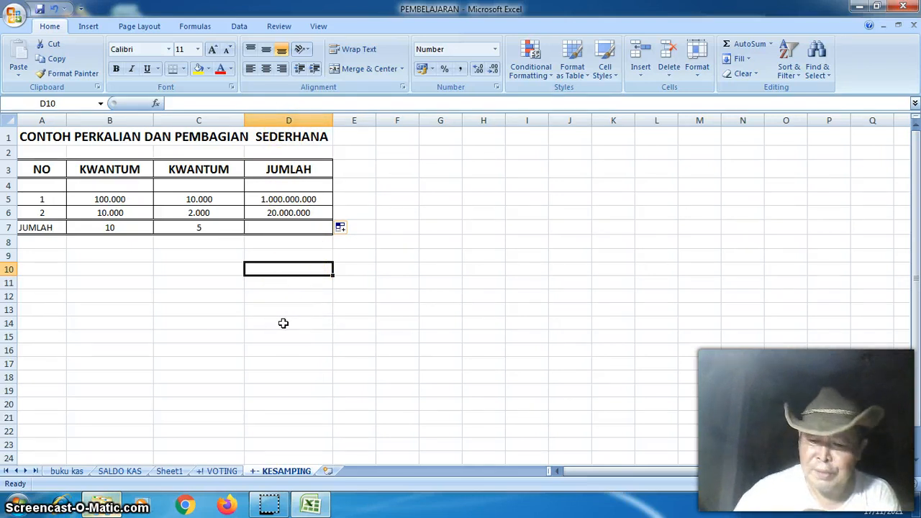
text(+)
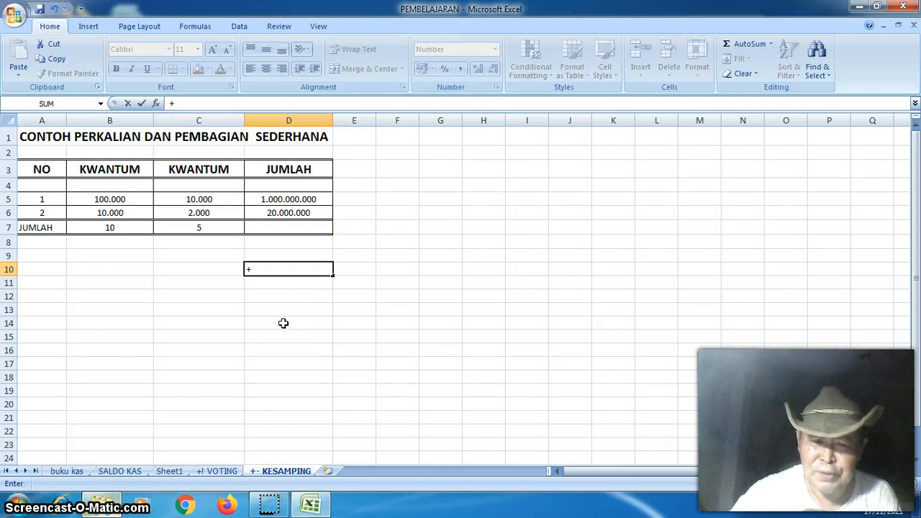
text(10)
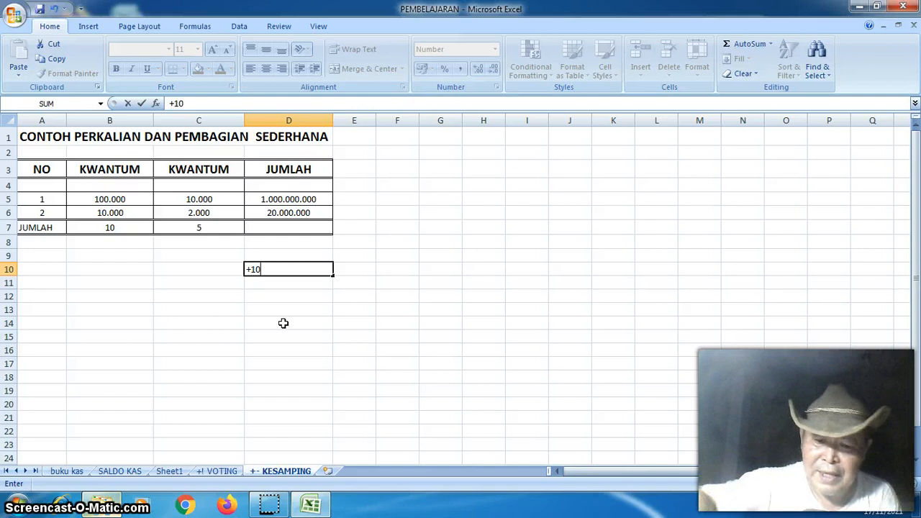
text(*)
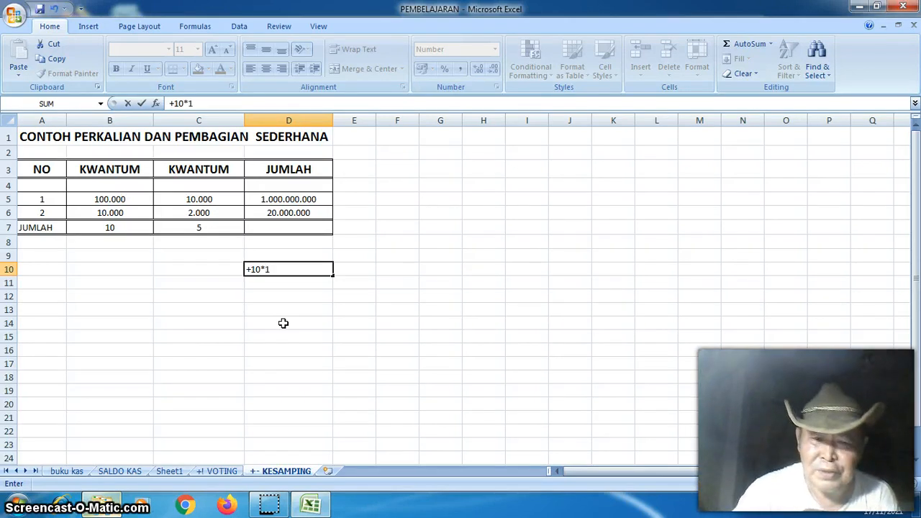
text(100)
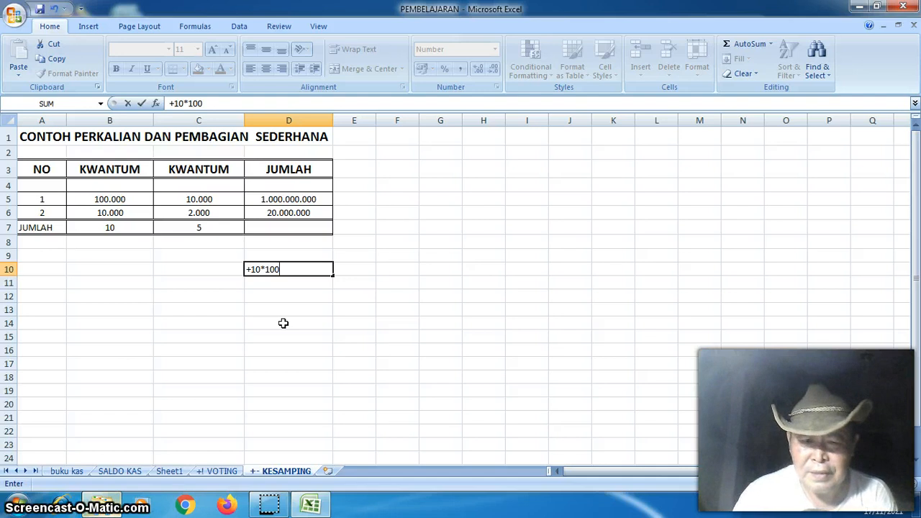
key(Return)
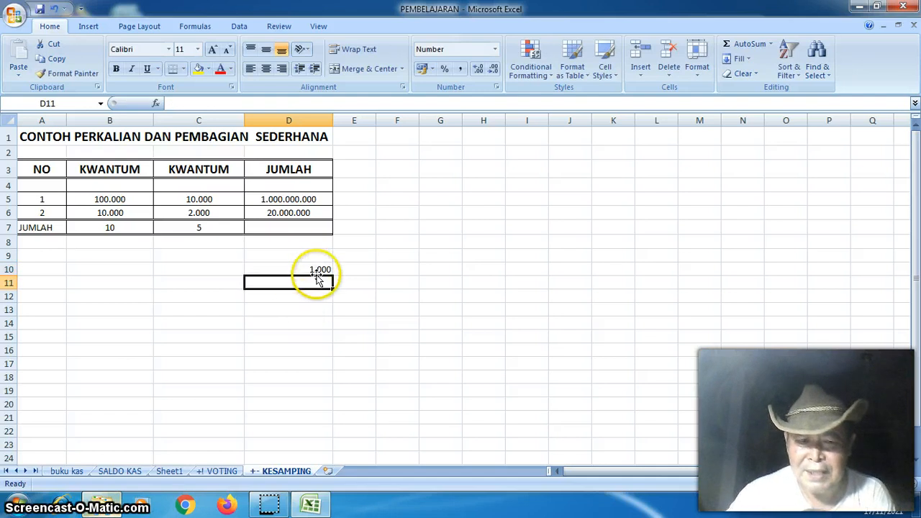
click(318, 269)
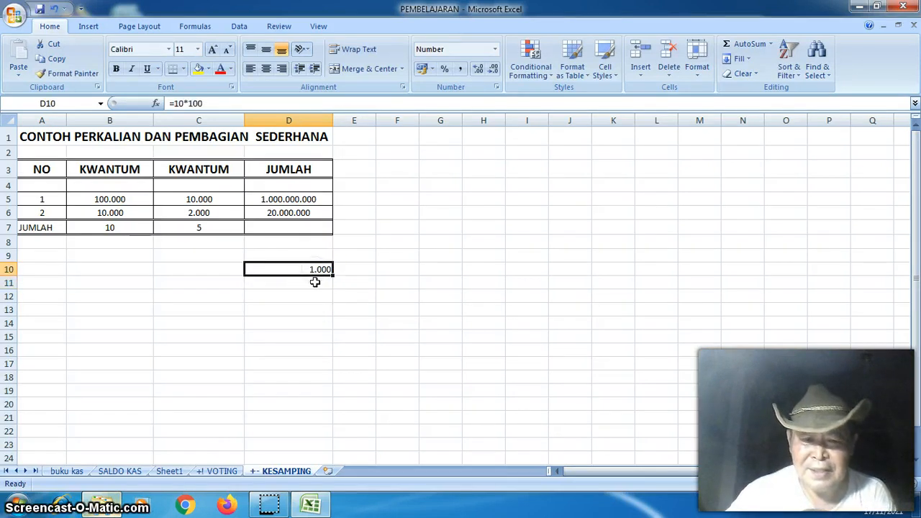
click(312, 288)
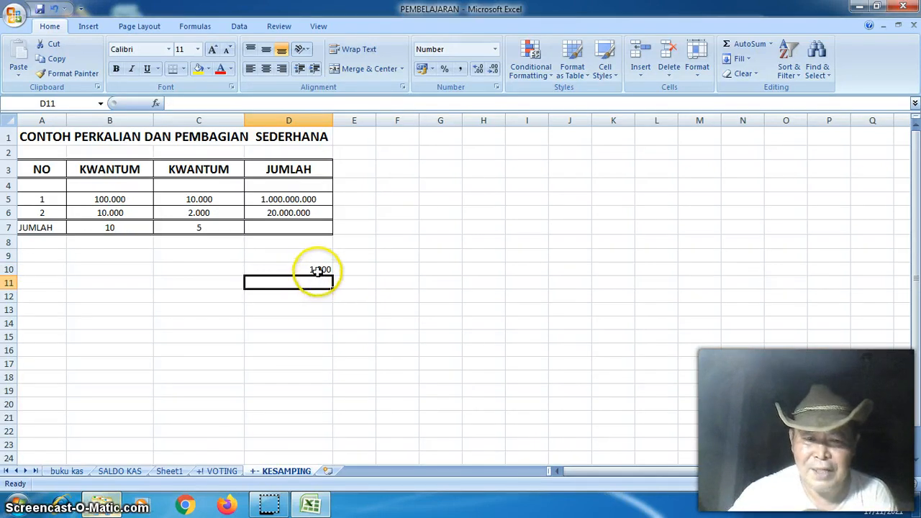
click(319, 268)
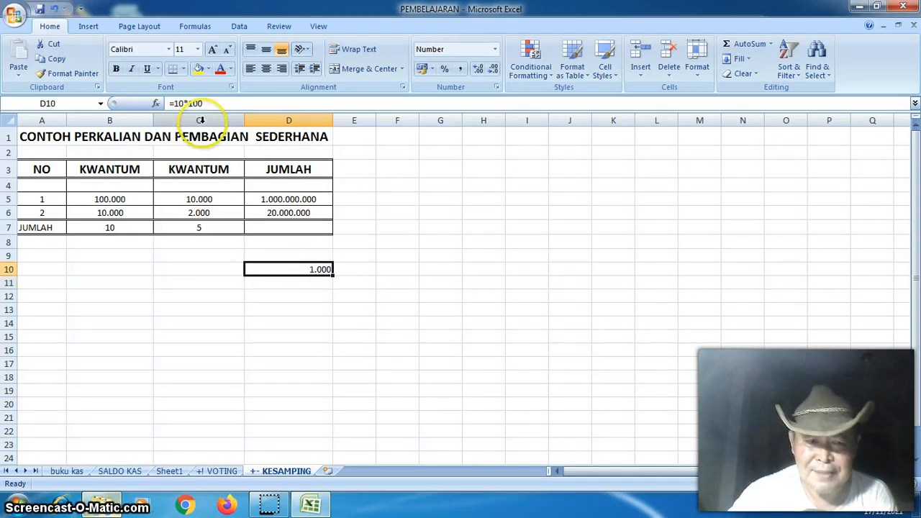
Enter the direct division =1000/2 in cell D11.
click(295, 288)
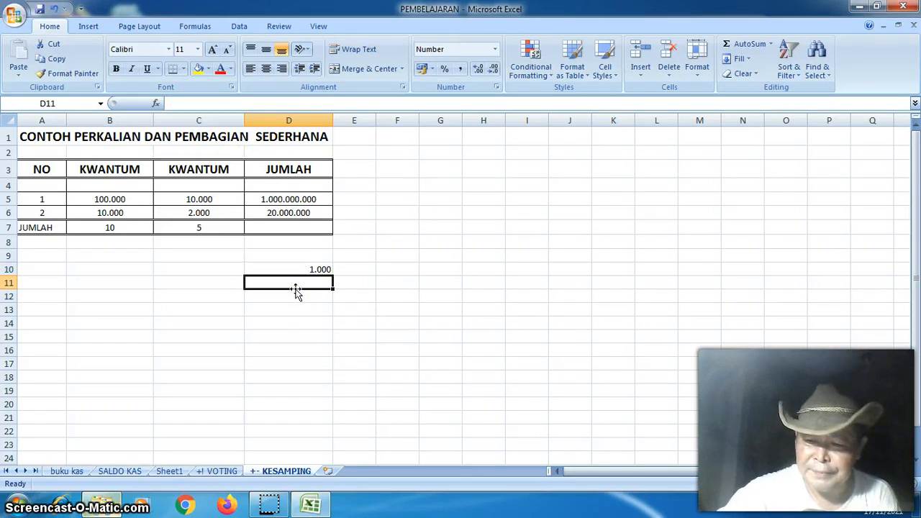
text(=)
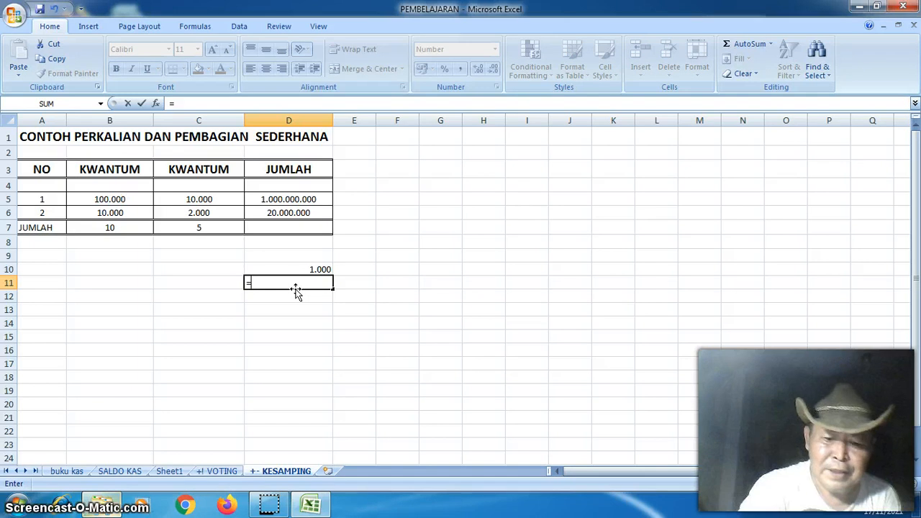
text(10)
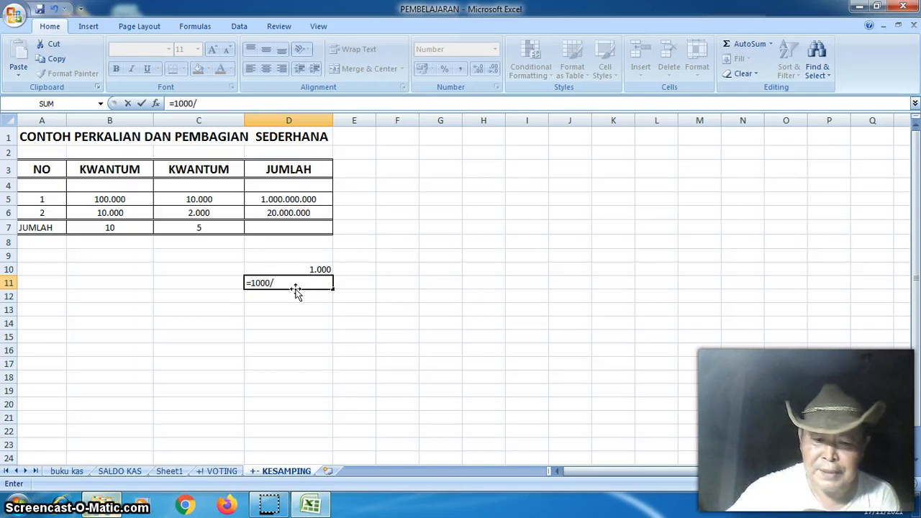
text(00/2)
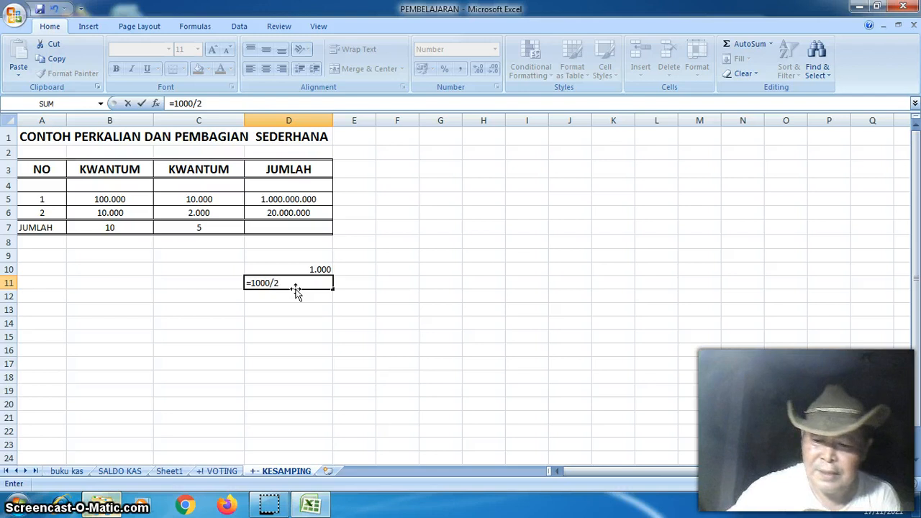
key(Return)
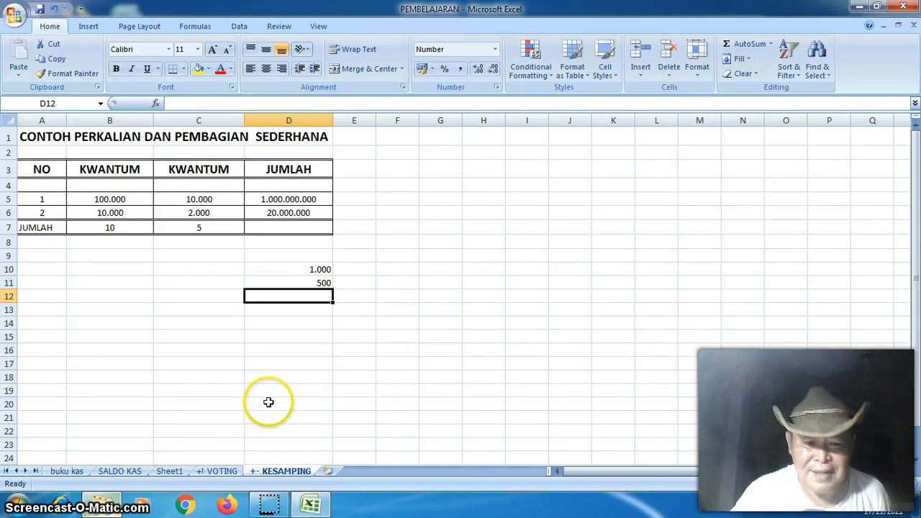
click(269, 506)
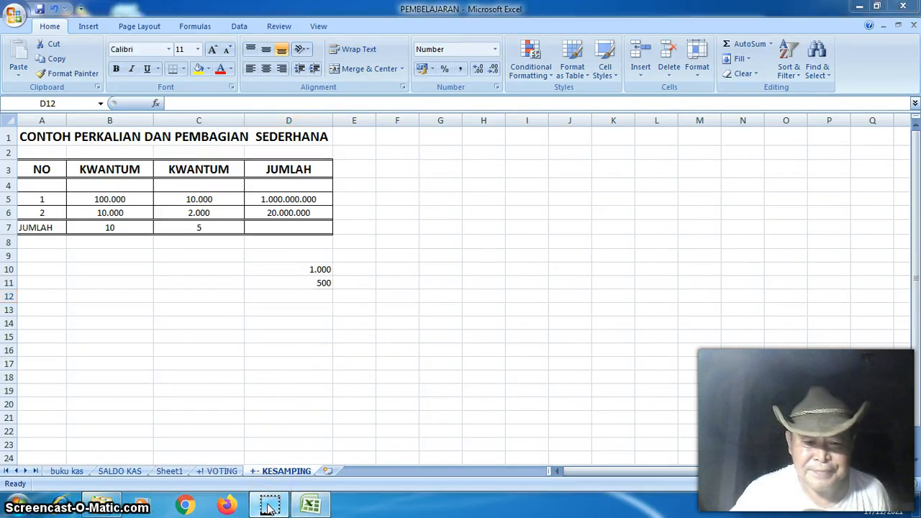